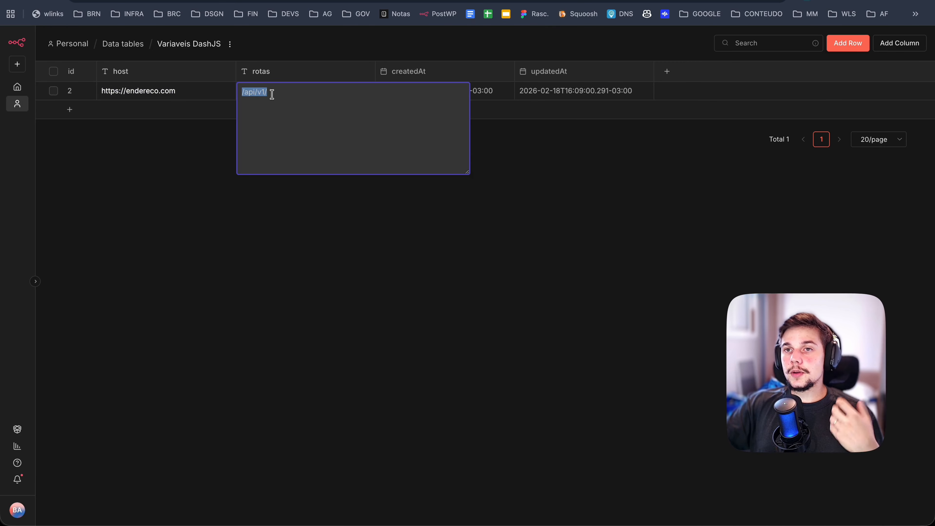
Set the rotas value of the existing row in the Variaveis DashJS table to /api/v2/
click(271, 94)
click(264, 92)
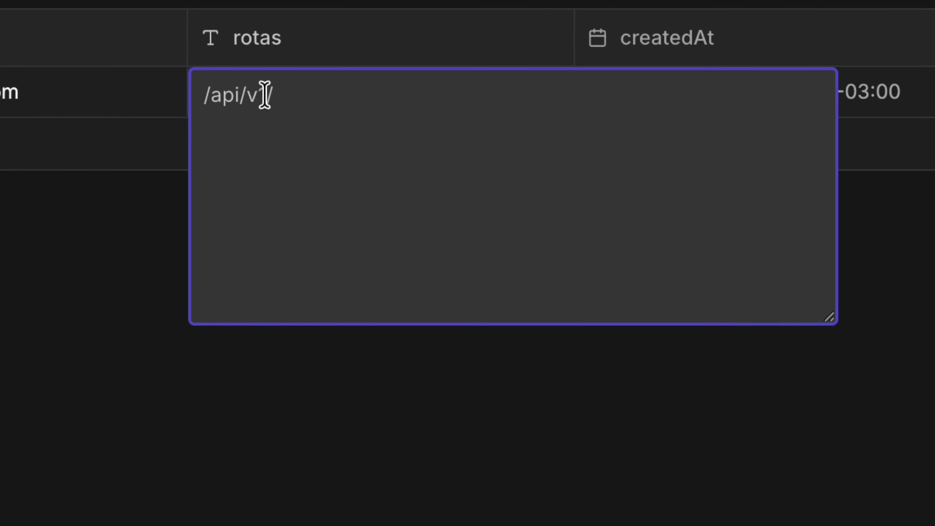
key(BackSpace)
text(2)
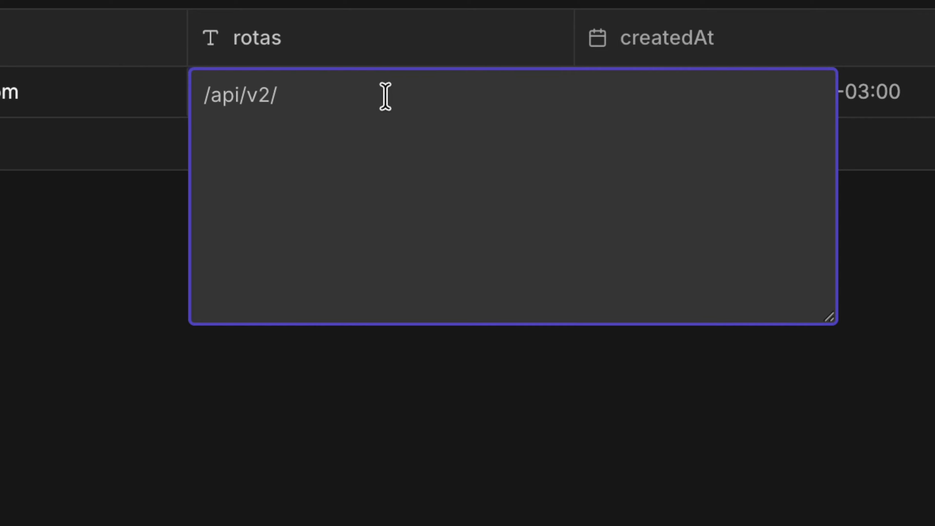
key(Return)
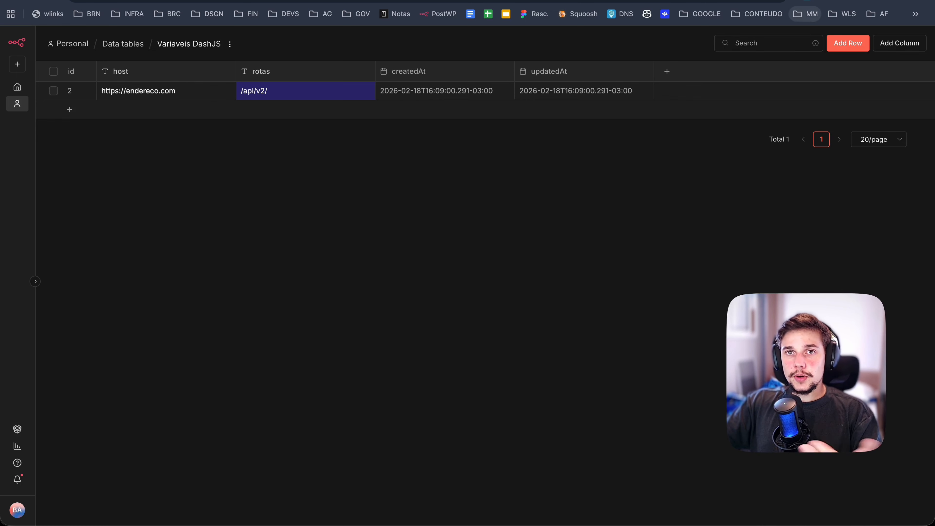
Switch to the n8n Docs page and examine the data tables' considerations and limitations, including the default storage limit and its environment variable
key(ctrl+Tab)
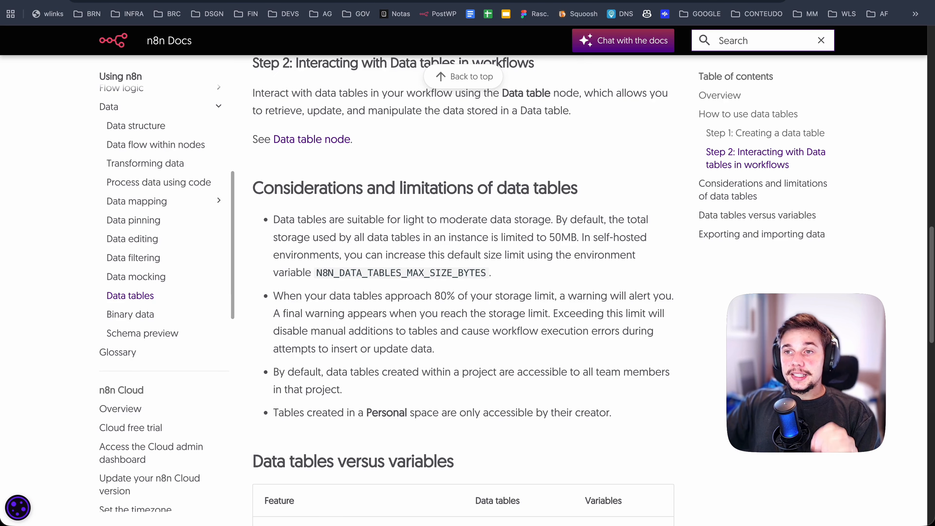
drag(487, 273, 317, 272)
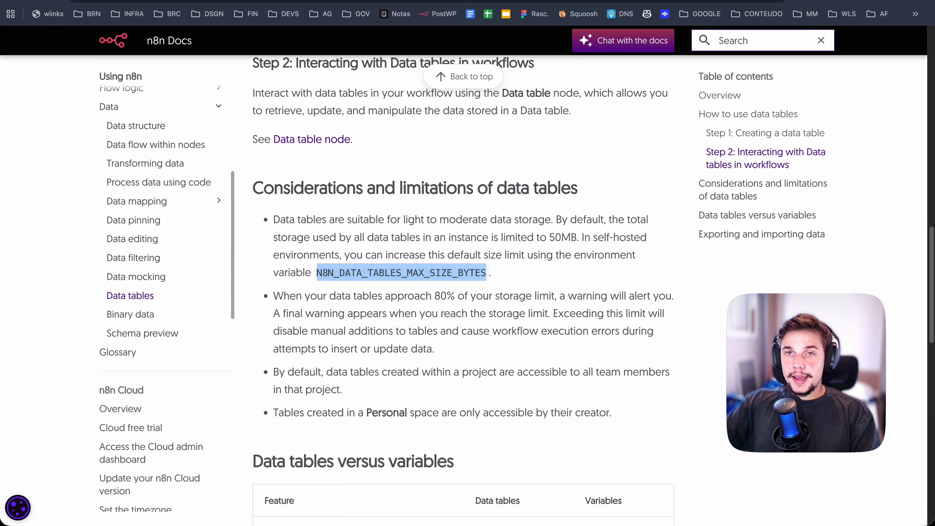
click(318, 274)
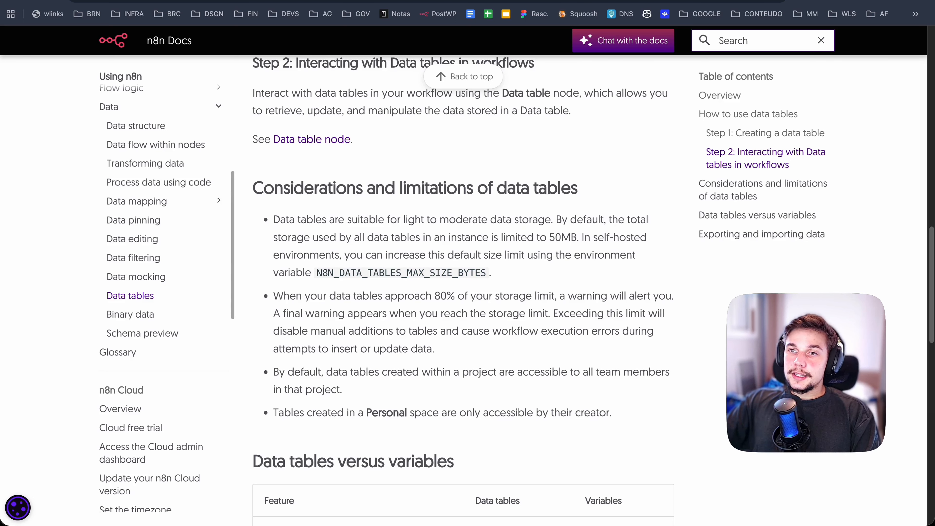
drag(297, 237, 576, 237)
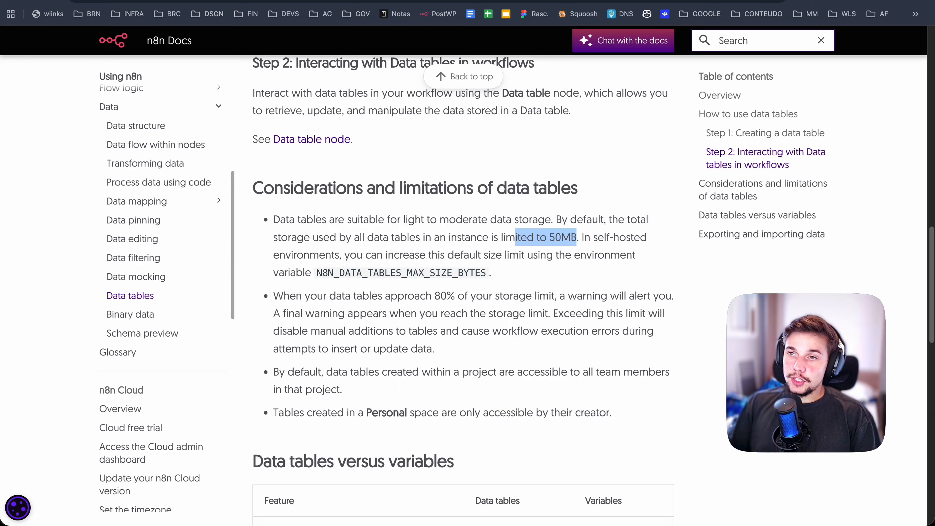
click(546, 238)
double_click(369, 272)
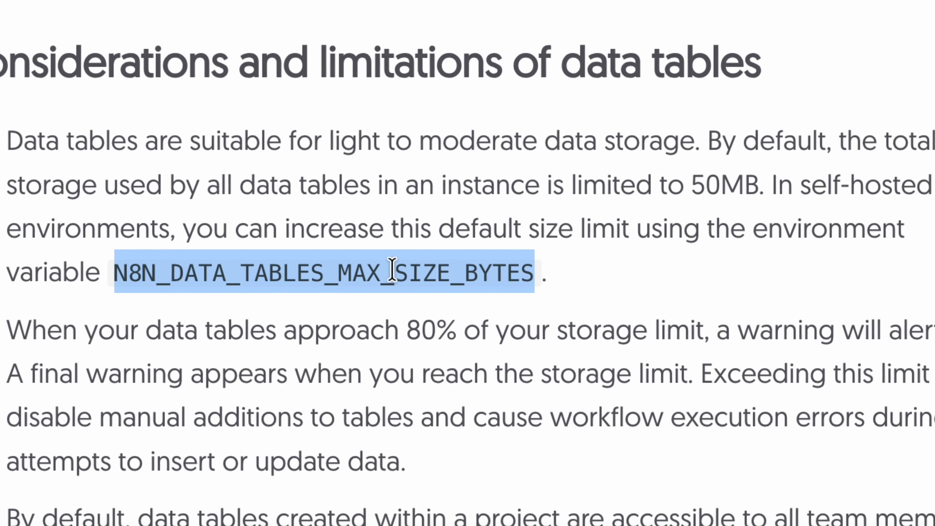
drag(692, 185, 758, 186)
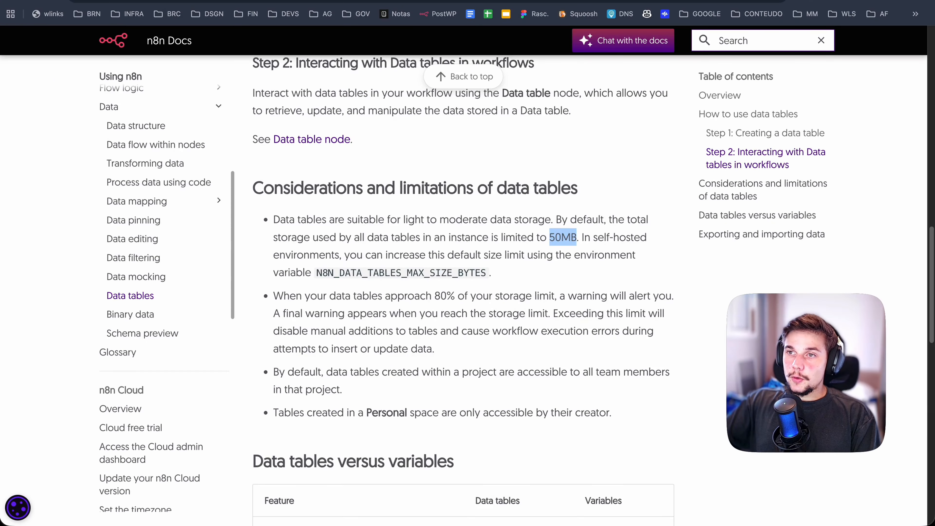
click(577, 238)
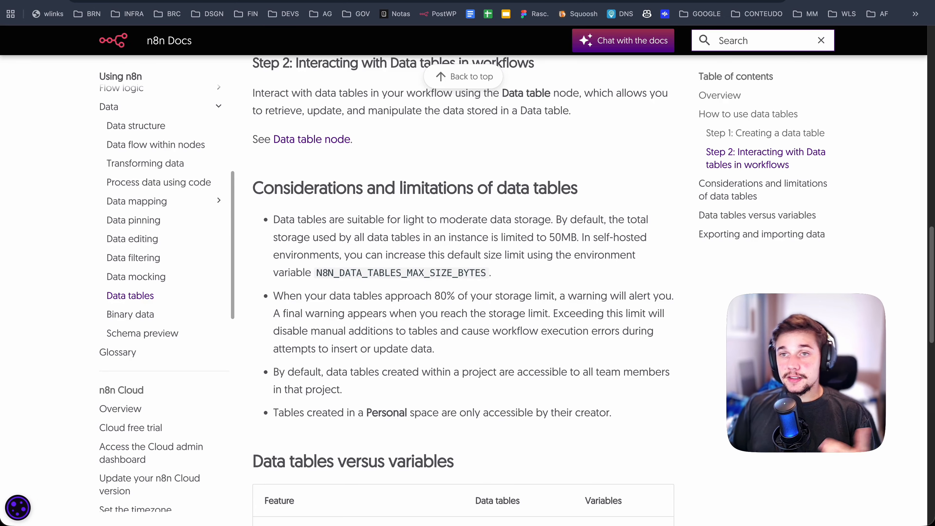
scroll(463, 291, down, 3)
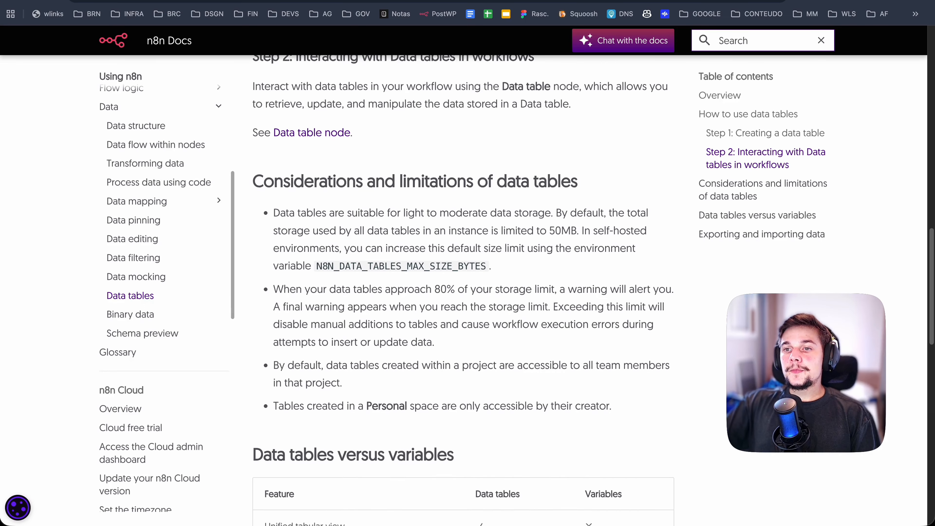
scroll(464, 290, down, 2)
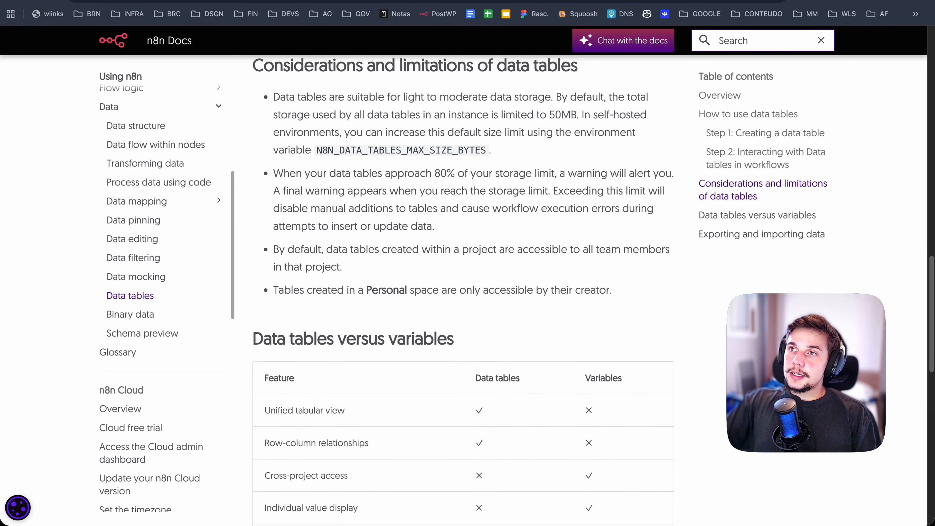
Return to n8n and create a new workflow that starts with a Manual Trigger
click(770, 0)
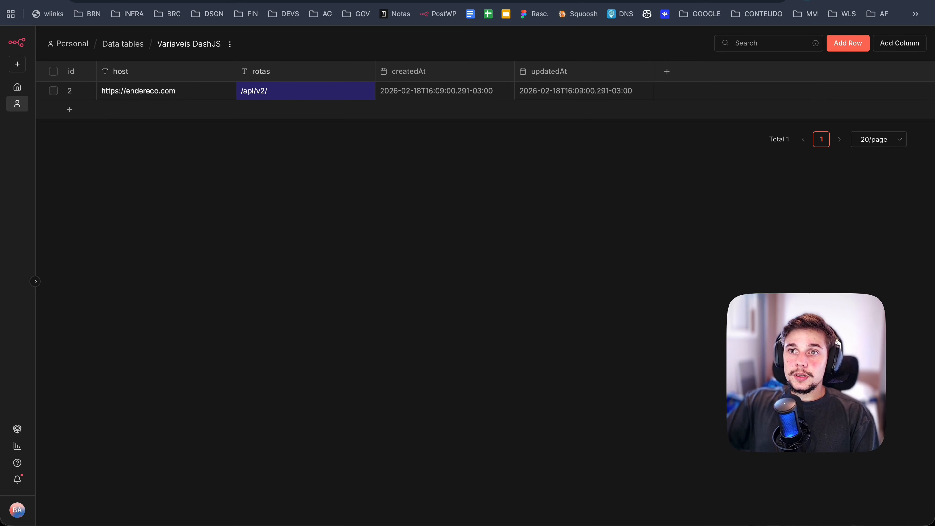
click(17, 64)
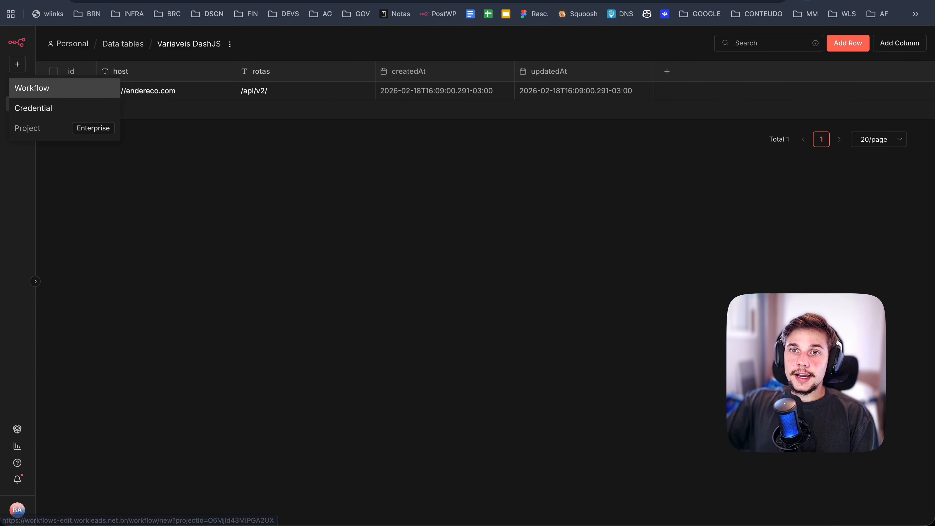
click(32, 88)
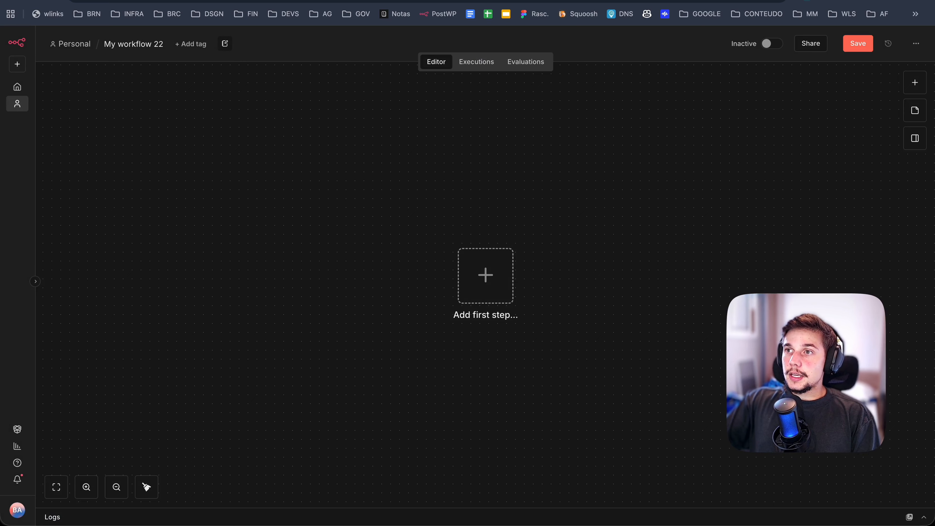
key(Tab)
text(manu)
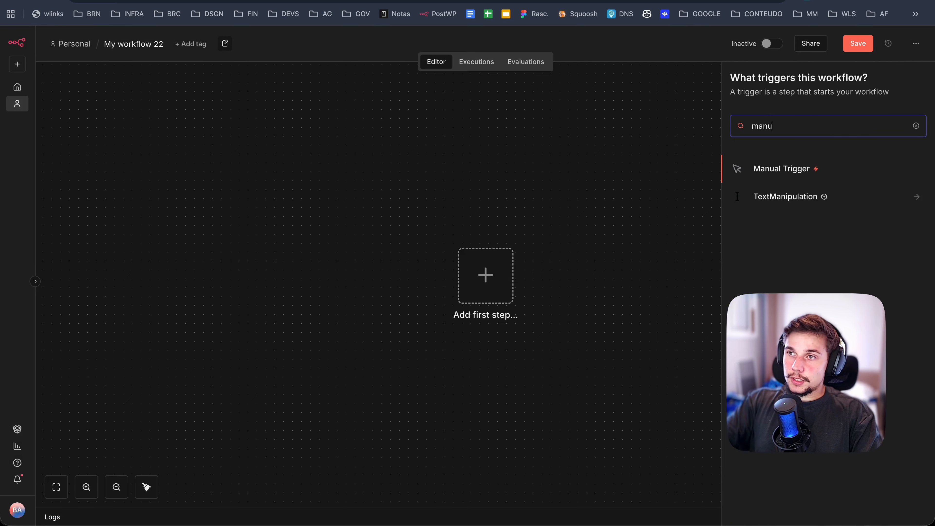
key(Return)
Add a Data table Get row(s) node after the trigger and choose Variaveis DashJS as its data table
key(Tab)
text(data)
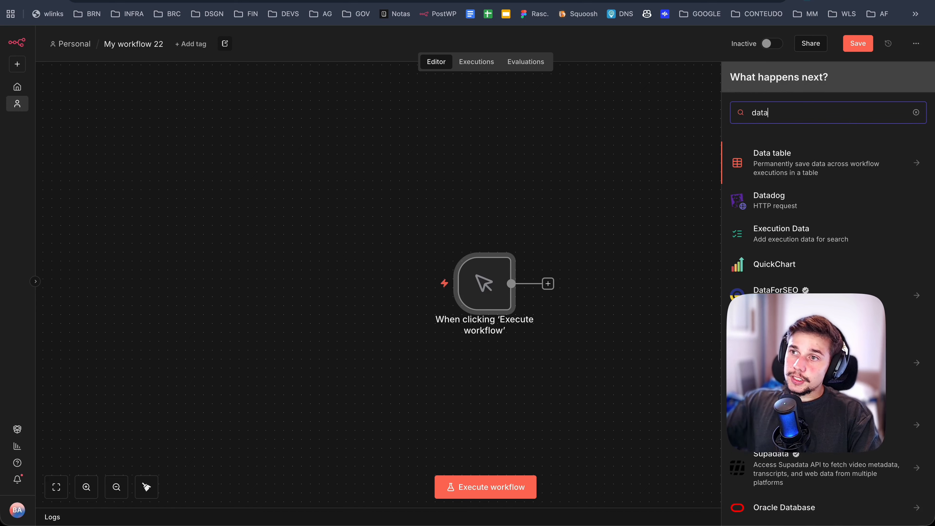
click(835, 151)
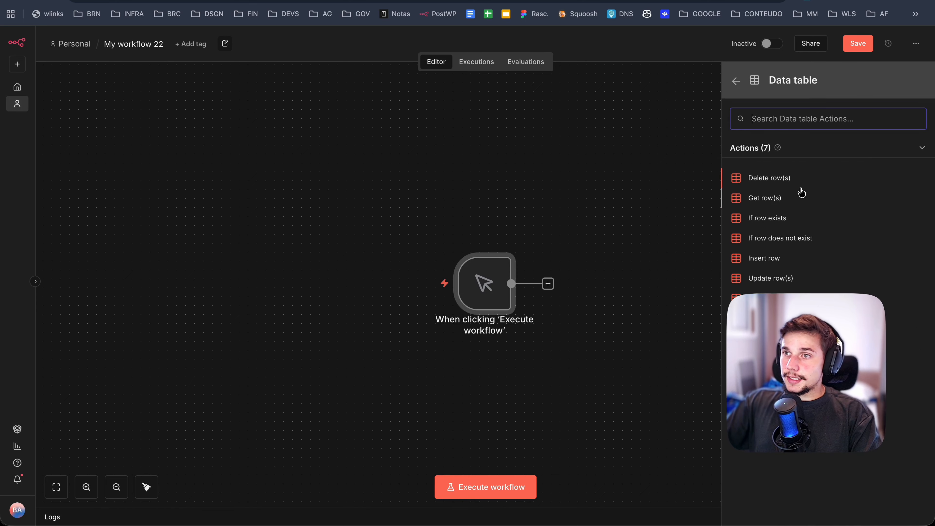
click(789, 199)
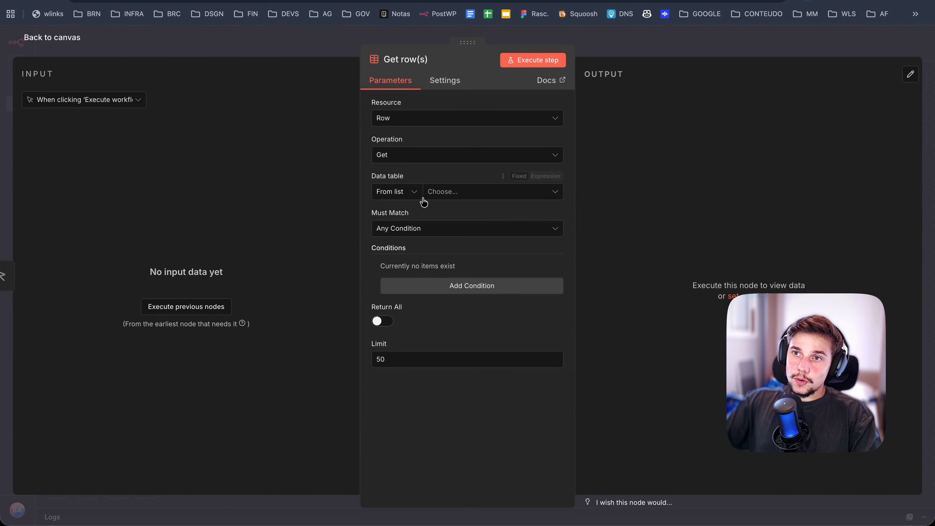
click(430, 192)
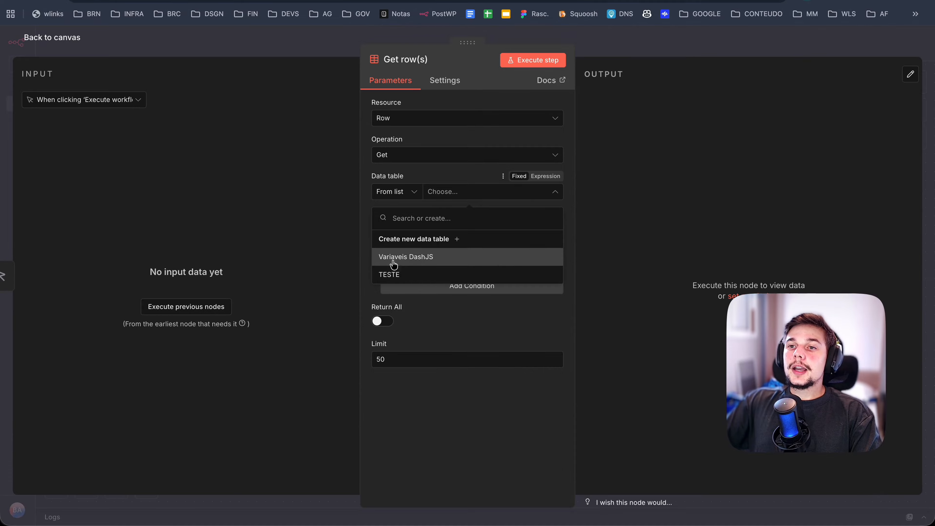
click(411, 265)
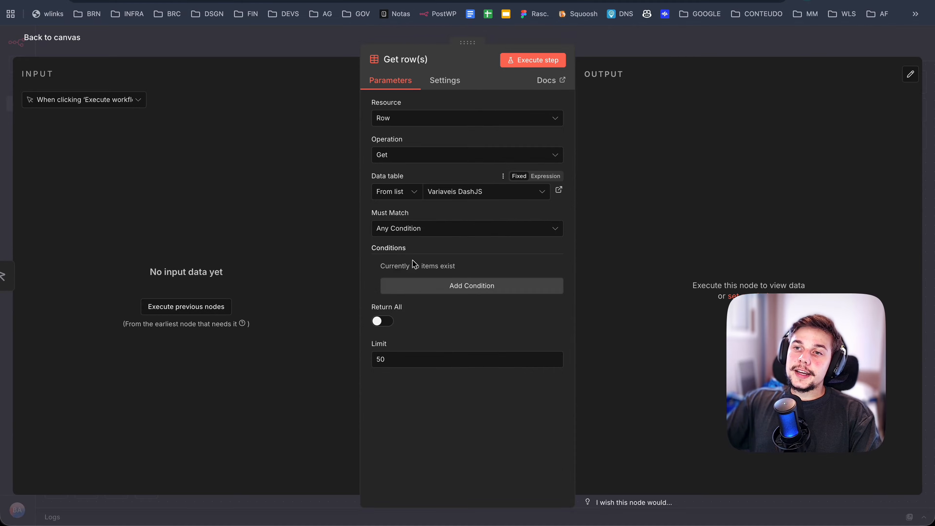
Execute the Get row(s) step and inspect the host and rotas fields in its output
click(550, 62)
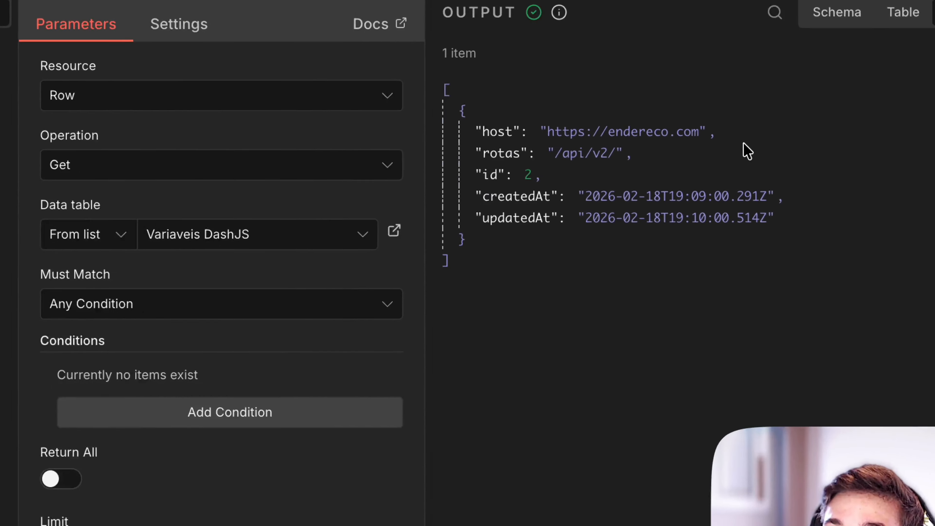
drag(476, 132, 719, 130)
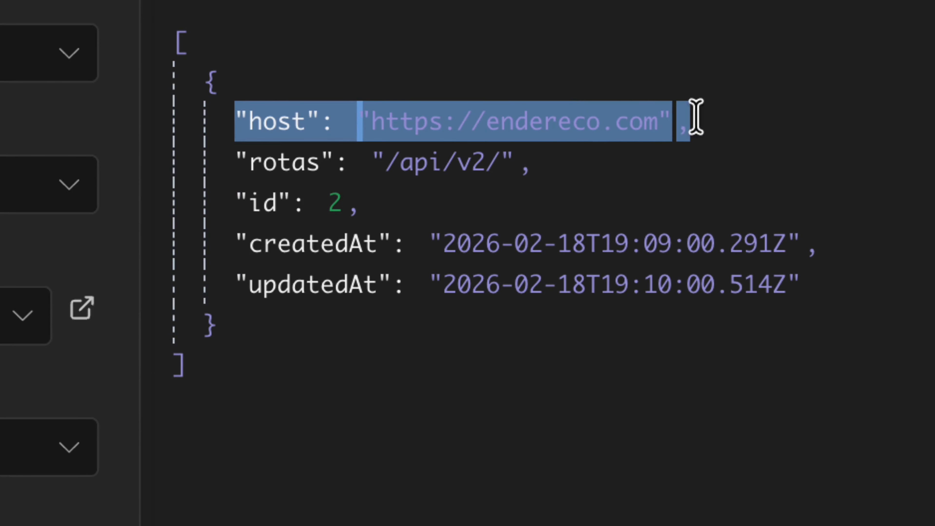
drag(237, 155, 534, 156)
click(544, 165)
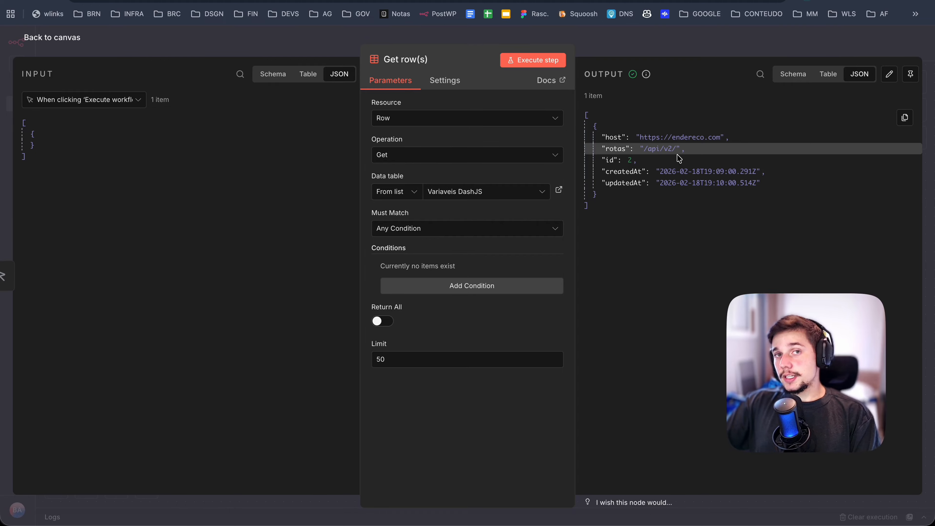
mouse_move(647, 75)
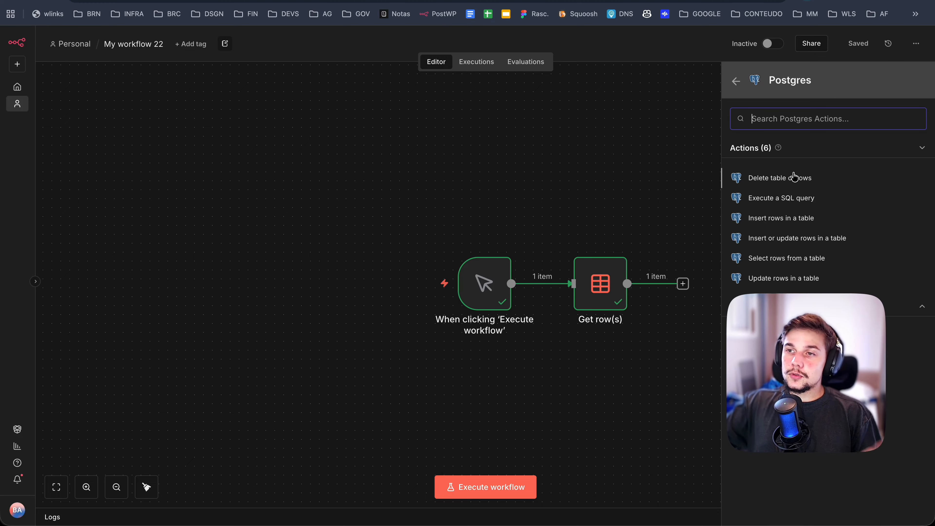
Dismiss the Postgres actions list and add an HTTP Request node after Get row(s)
click(643, 176)
drag(661, 188, 462, 150)
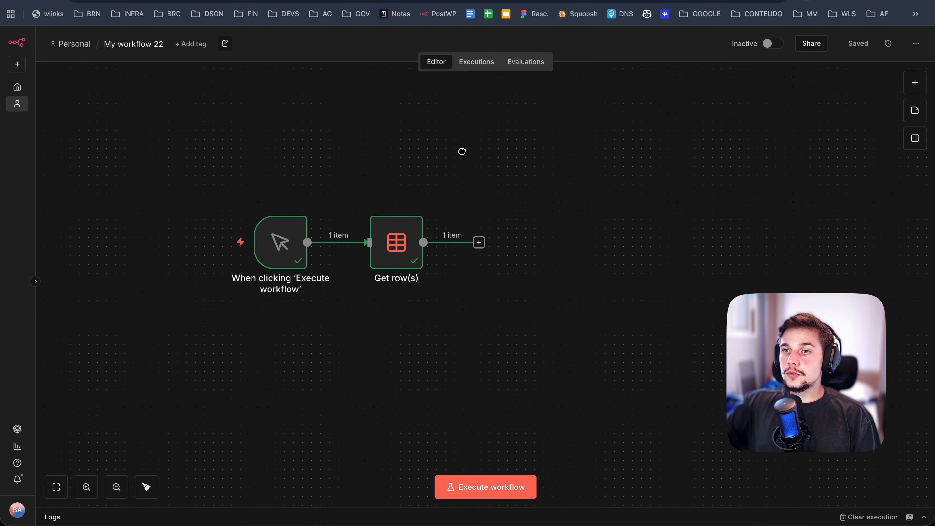
click(478, 243)
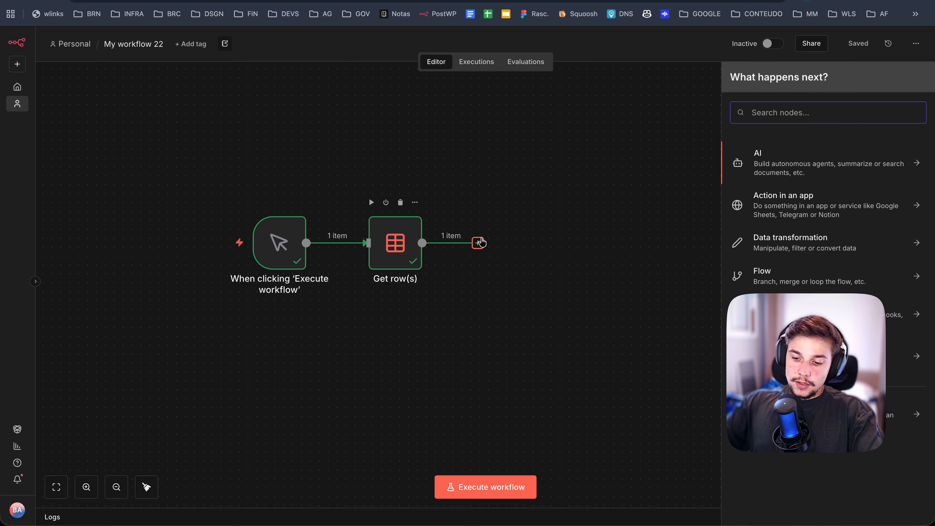
text(http)
key(Return)
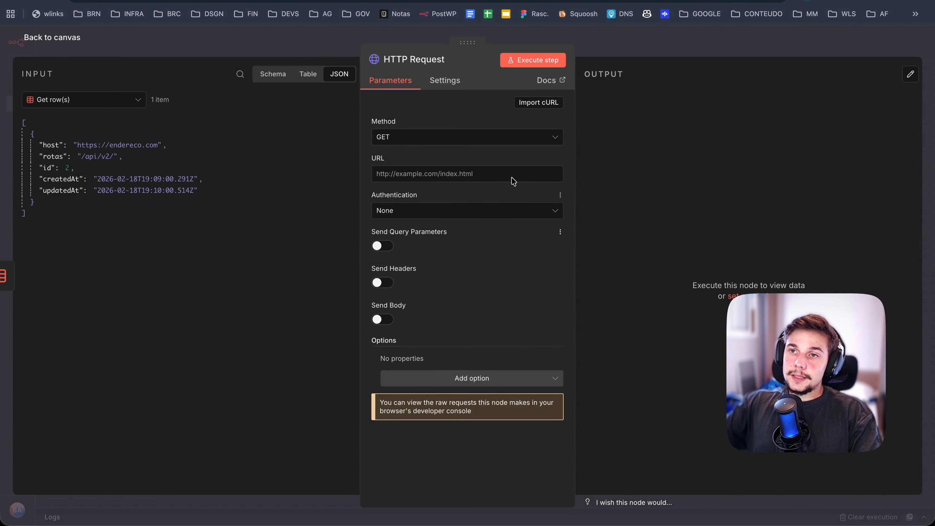
Build the HTTP Request URL from the input's host and rotas fields as {{ $json.host }}{{ $json.rotas }}
drag(47, 145, 465, 177)
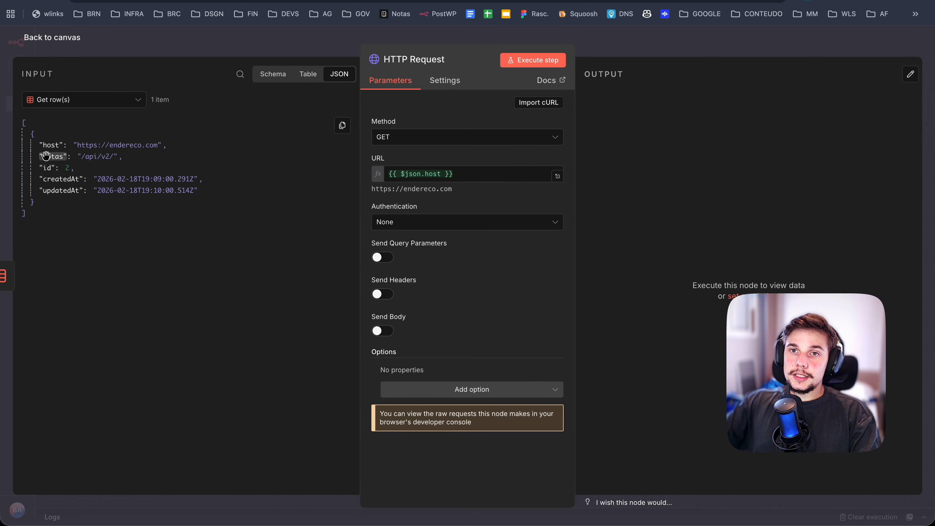
click(509, 176)
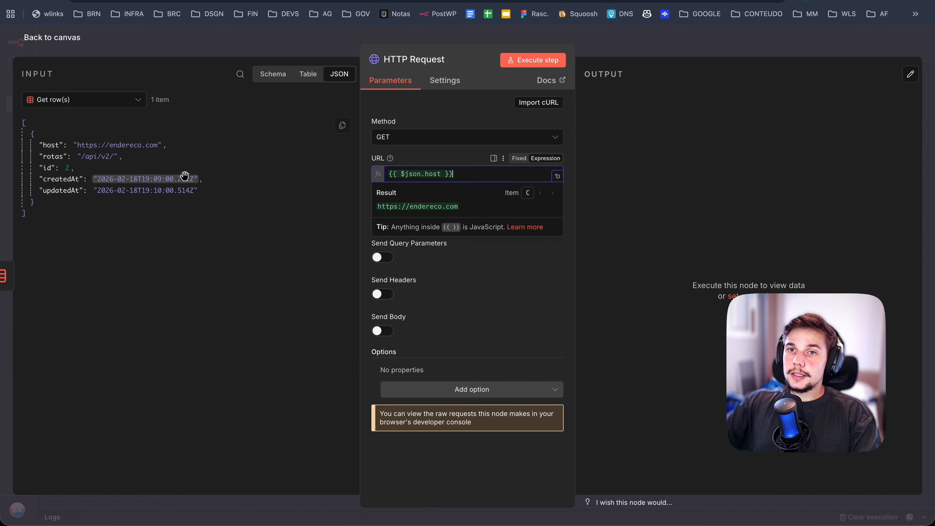
drag(53, 156, 466, 178)
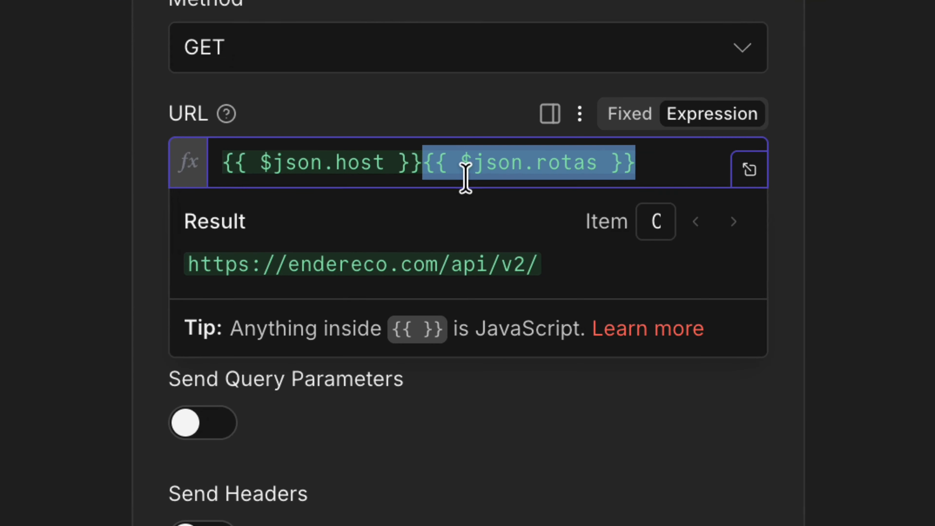
drag(641, 163, 226, 163)
drag(548, 264, 184, 264)
click(674, 173)
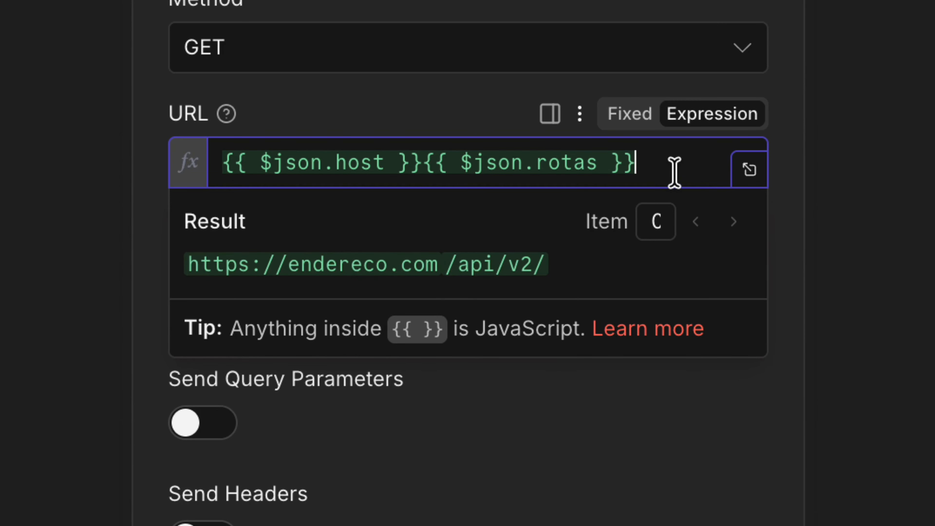
text(client)
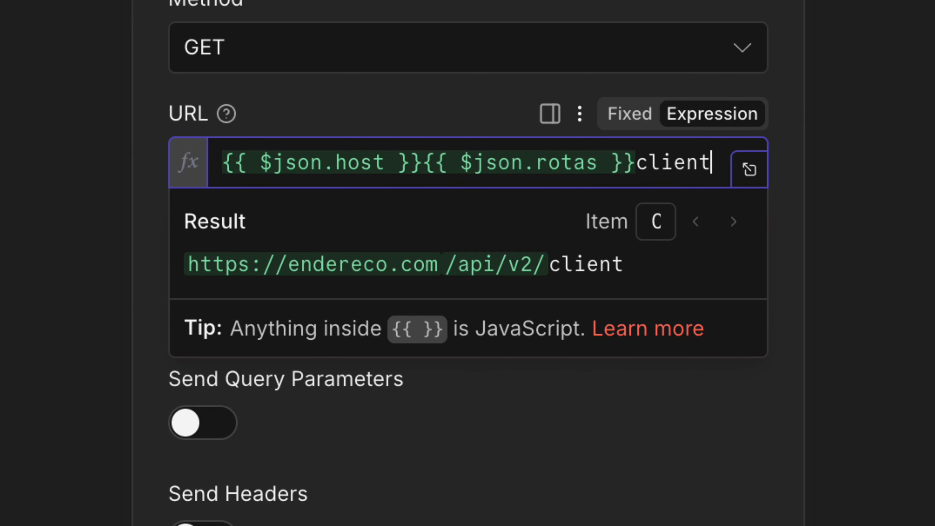
key(BackSpace)
key(BackSpace)
key(BackSpace)
key(BackSpace)
key(BackSpace)
key(BackSpace)
Append posts to the end of the URL expression and return to the canvas
text(posts)
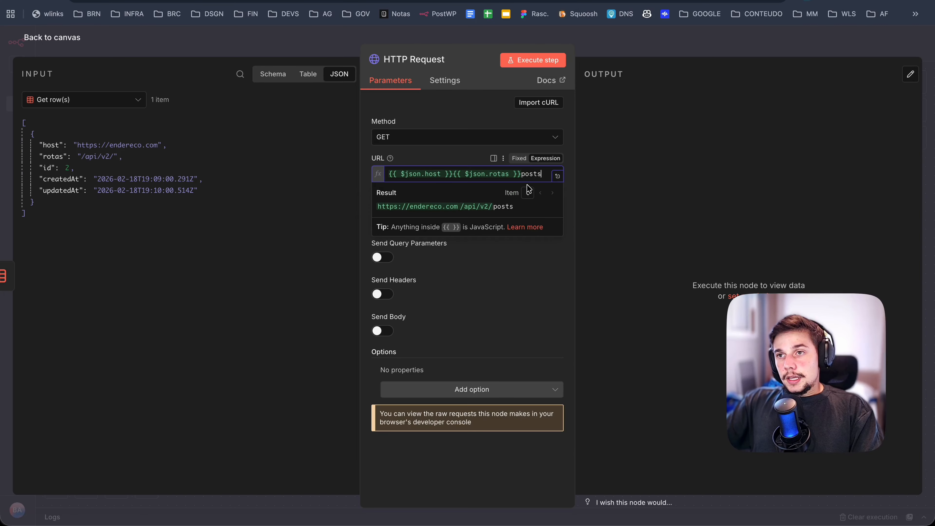
click(615, 171)
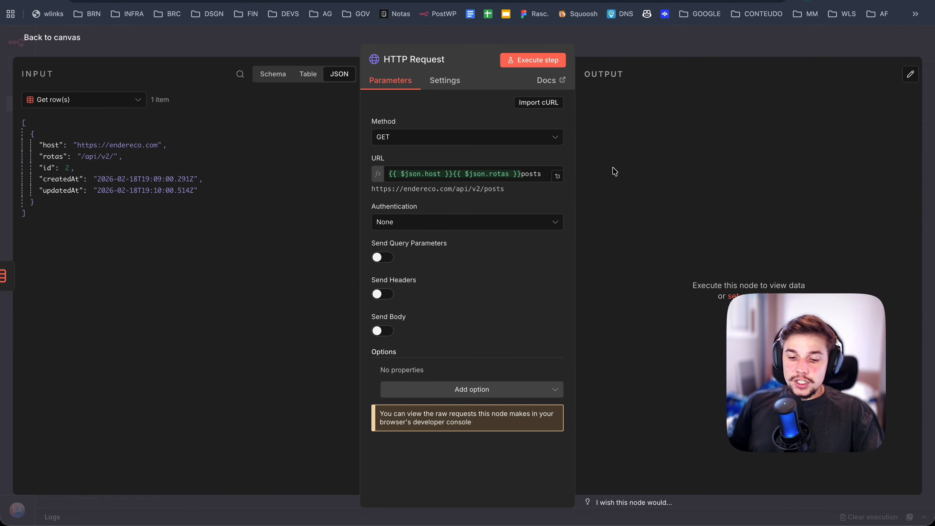
key(Escape)
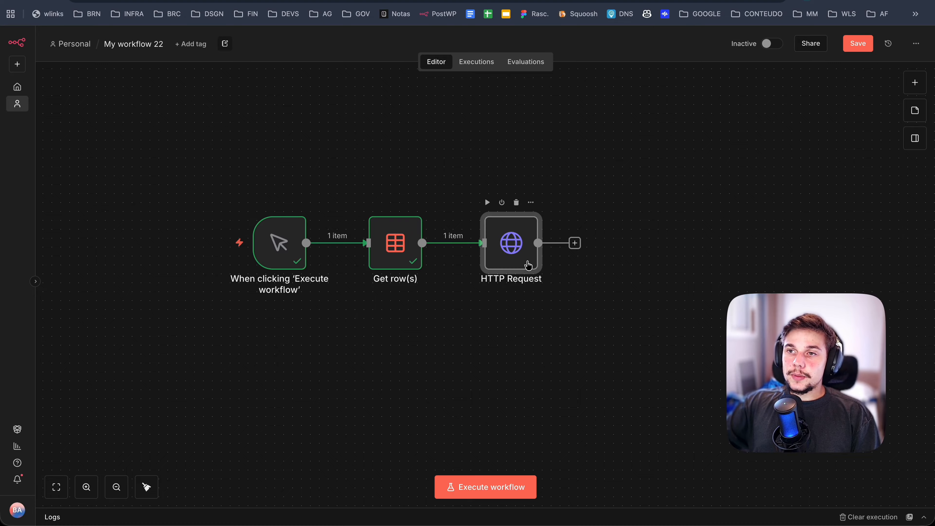
Reopen the HTTP Request node to review the URL expression and the version part of its result, and return to the canvas
double_click(526, 262)
drag(547, 174, 415, 164)
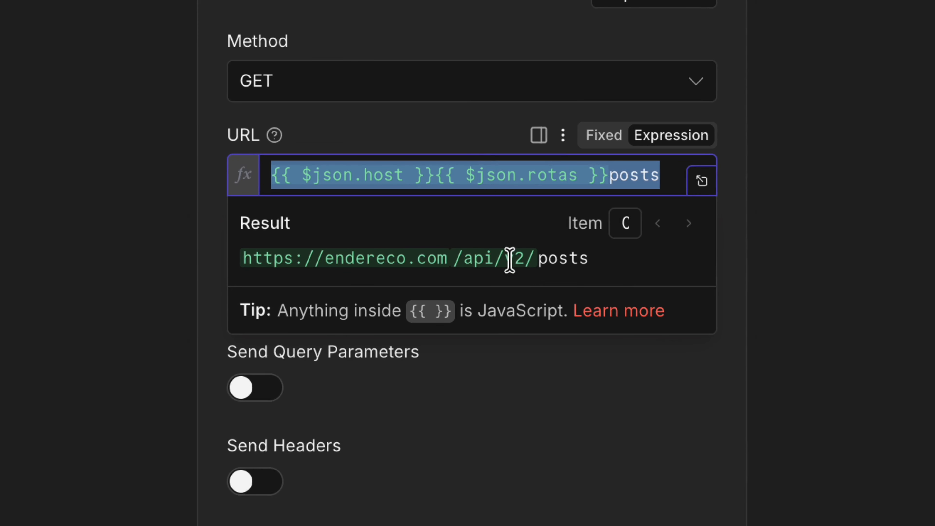
triple_click(516, 254)
double_click(517, 259)
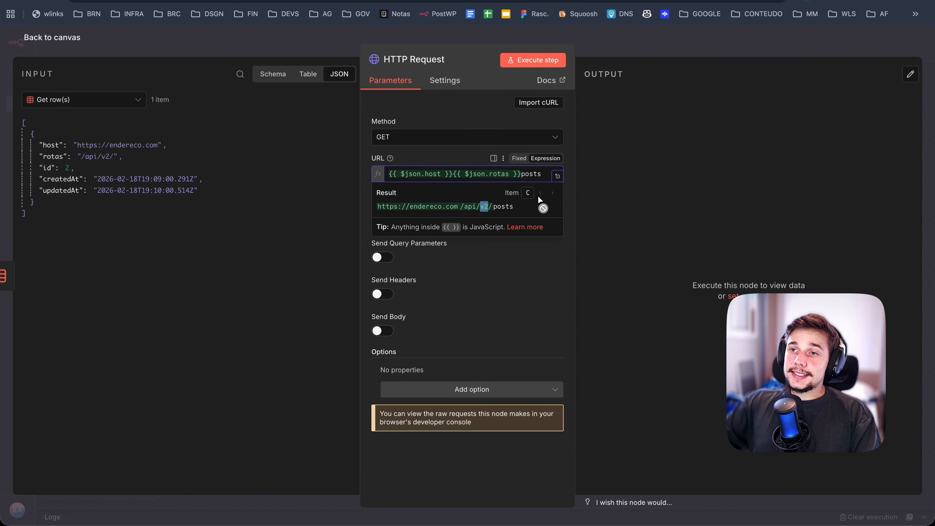
click(911, 186)
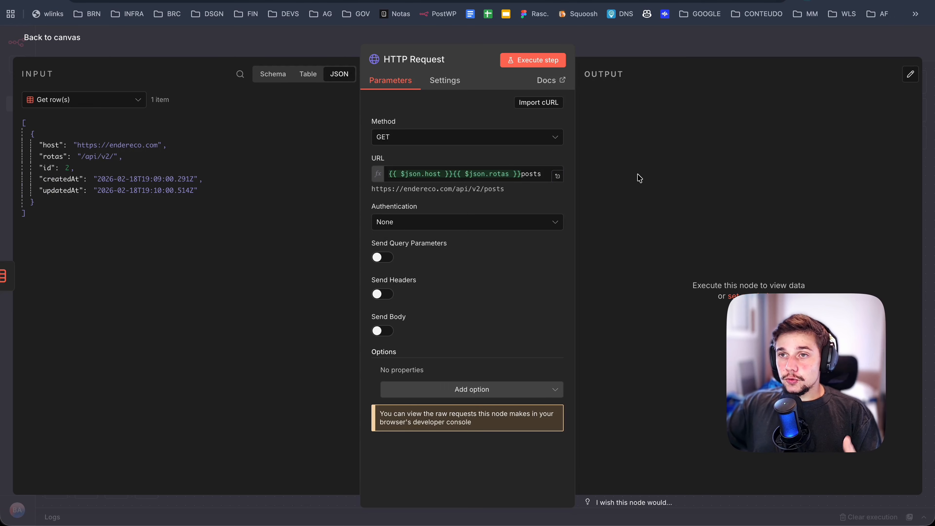
key(Escape)
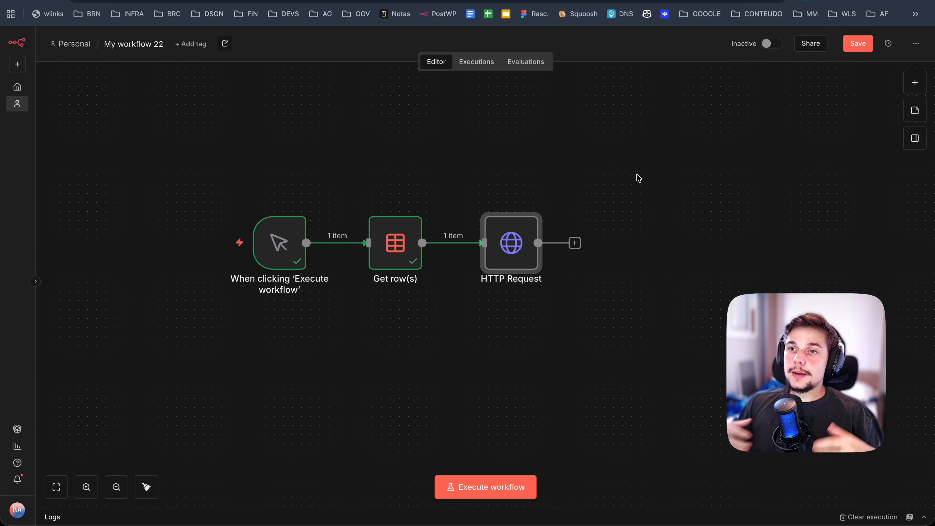